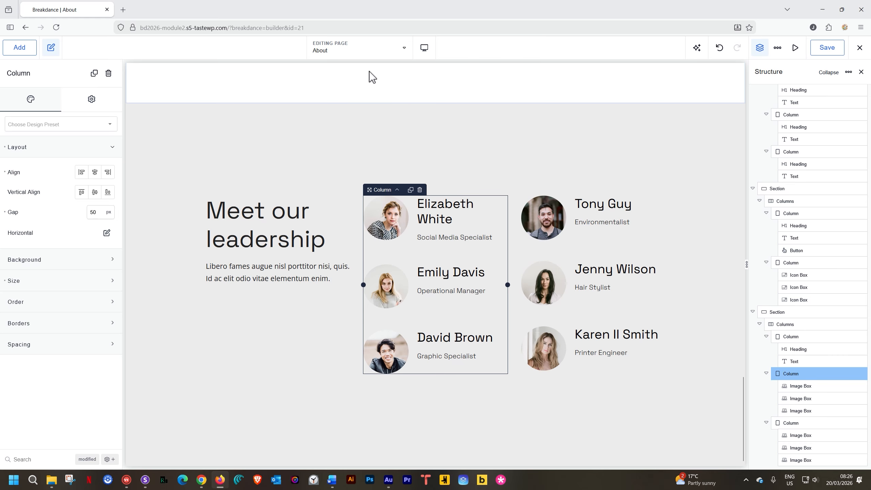
Open the Home page in the builder, reload it and review its sections down to the "Got a Project in Mind?" call to action.
left_click(354, 52)
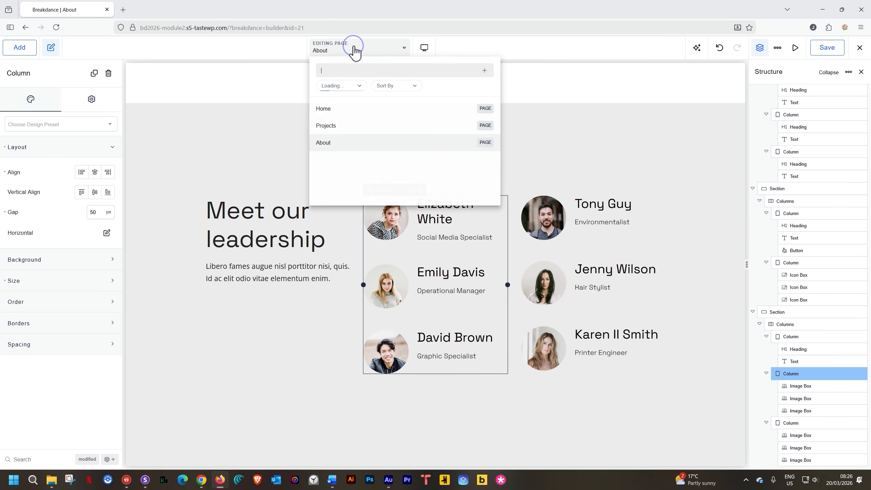
left_click(336, 109)
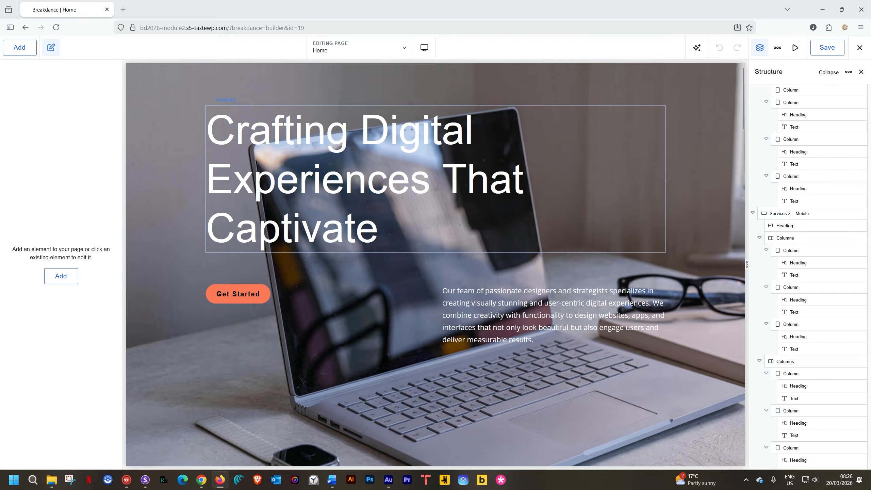
left_click(56, 27)
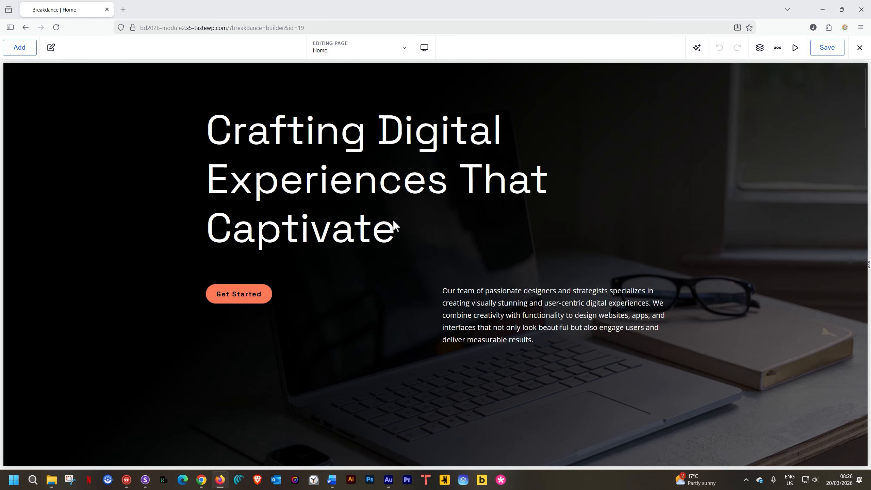
scroll(393, 221, "down", 15)
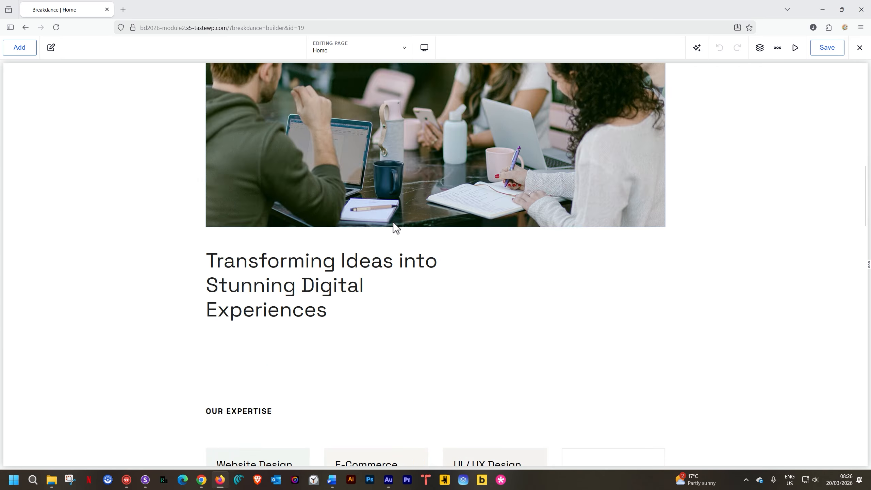
scroll(393, 222, "down", 15)
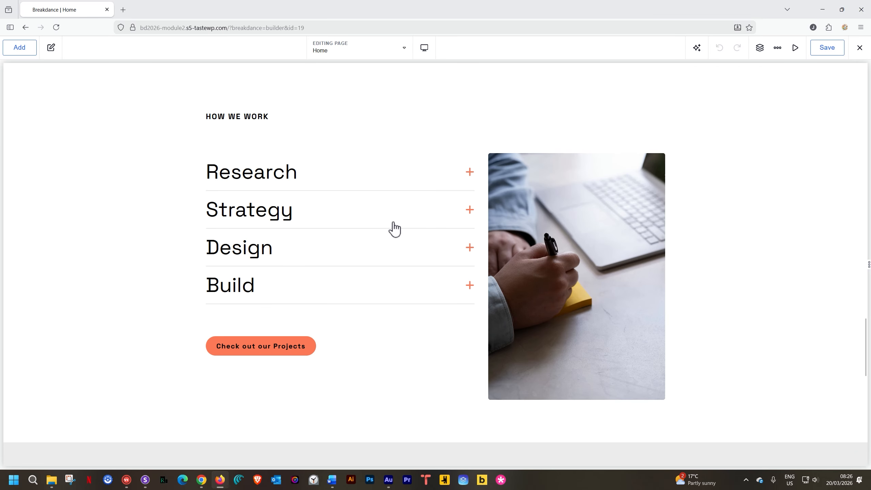
scroll(394, 222, "down", 15)
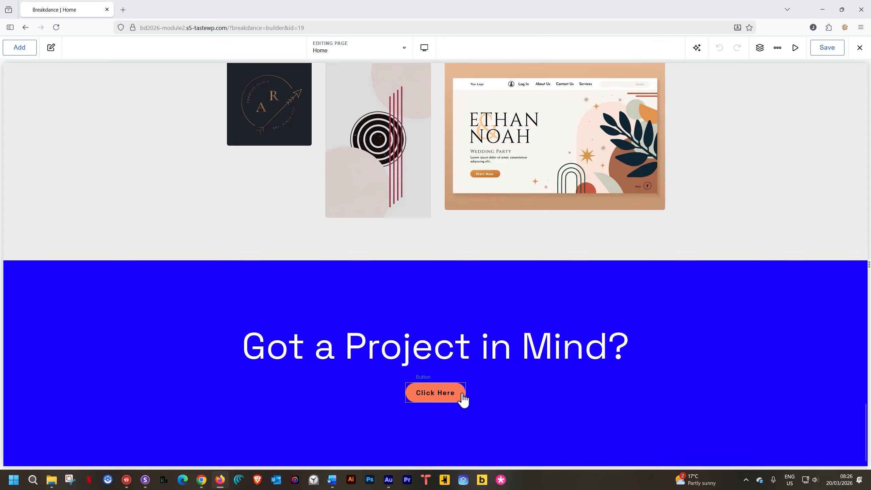
Switch back to editing the About page and select its last section, "Meet our leadership".
left_click(406, 51)
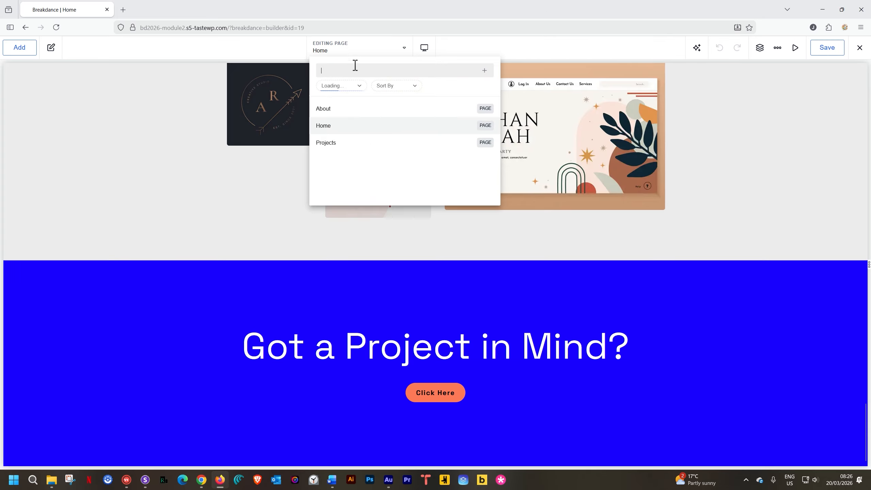
left_click(338, 113)
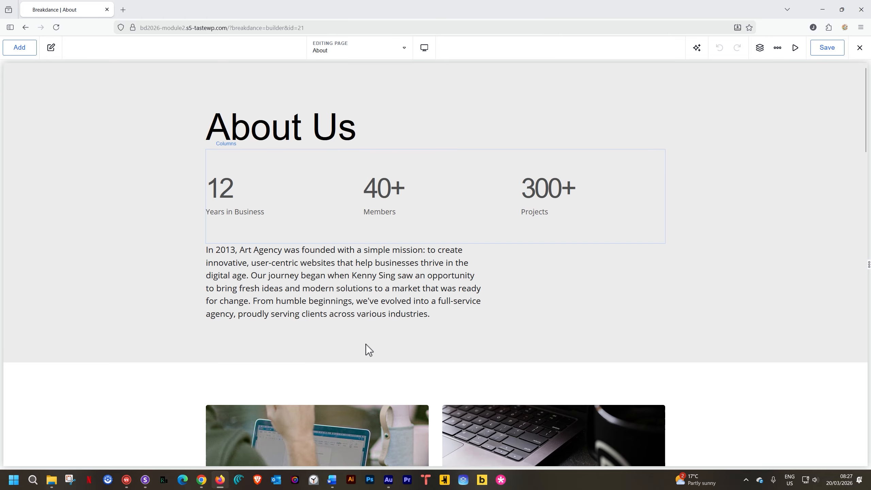
scroll(356, 391, "down", 15)
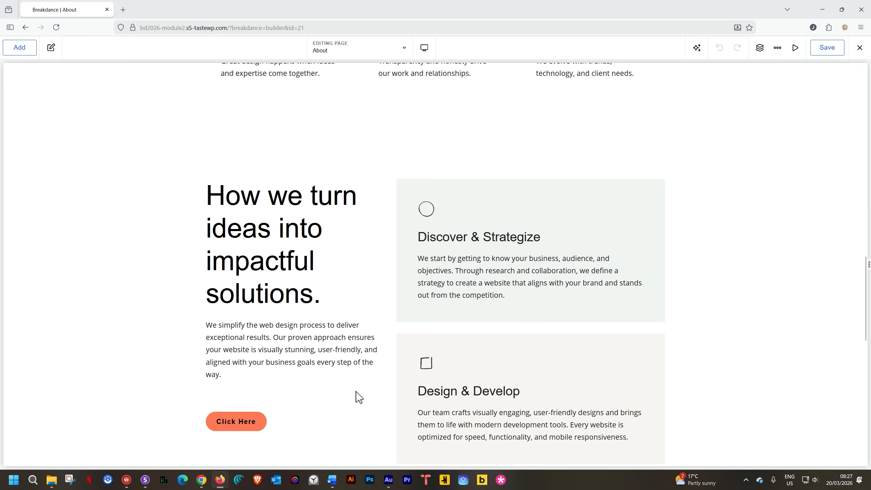
scroll(356, 392, "down", 10)
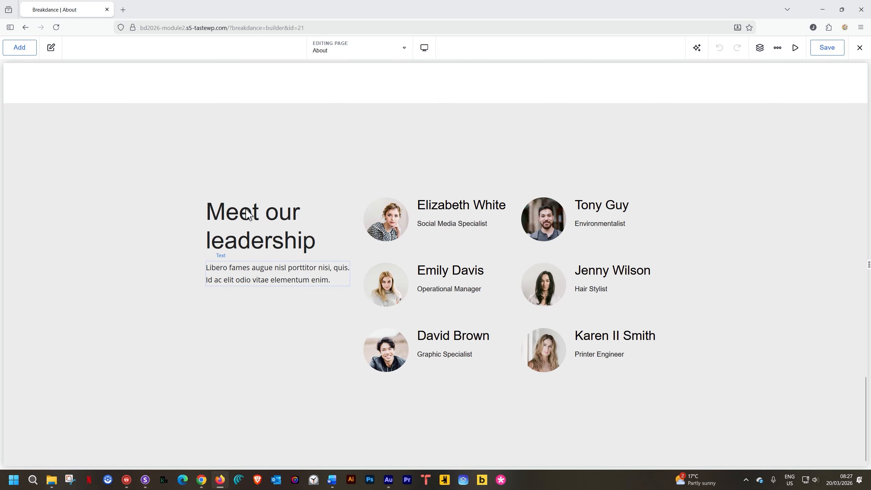
left_click(176, 138)
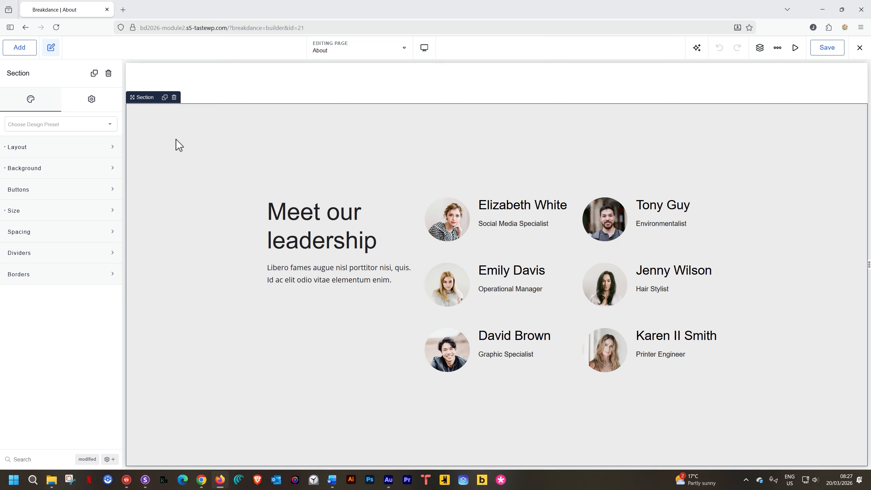
Add the "Got a Project in Mind?" section from the Home page of the This Website design set to the About page.
left_click(15, 52)
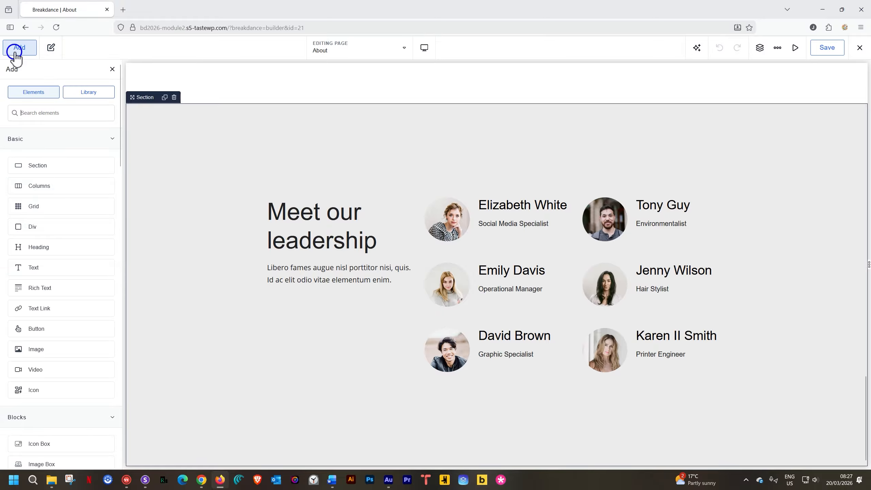
left_click(97, 95)
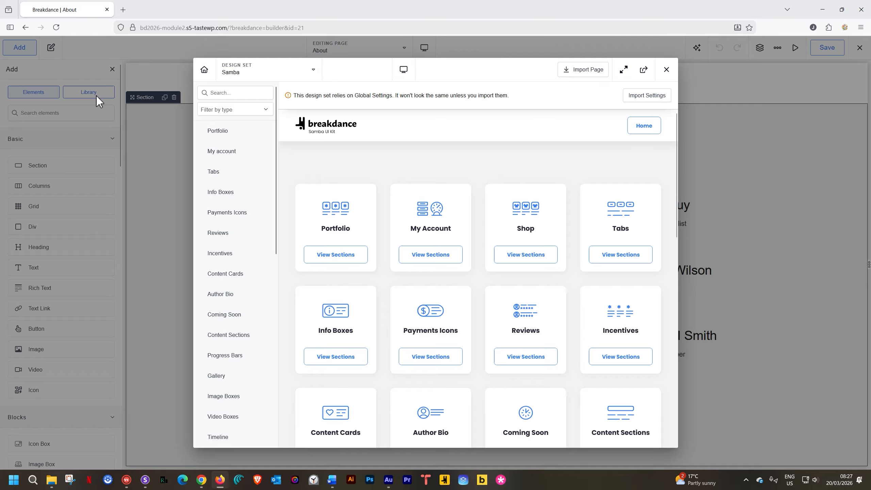
left_click(273, 77)
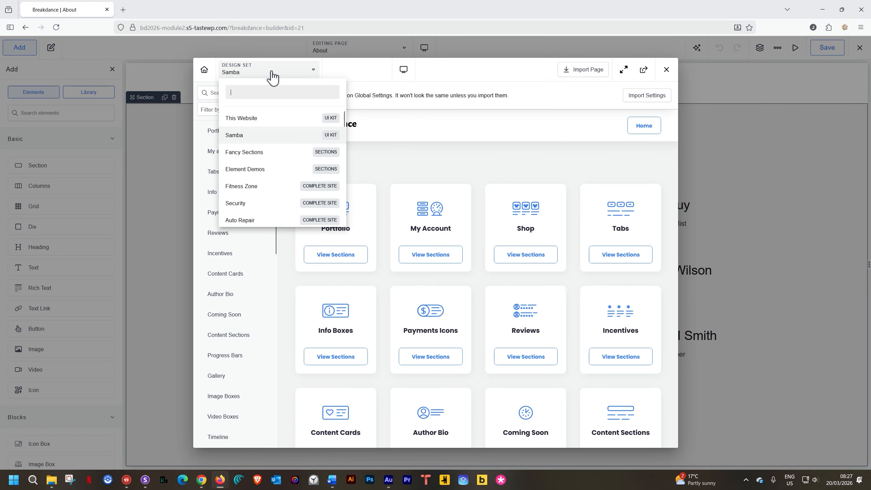
left_click(246, 123)
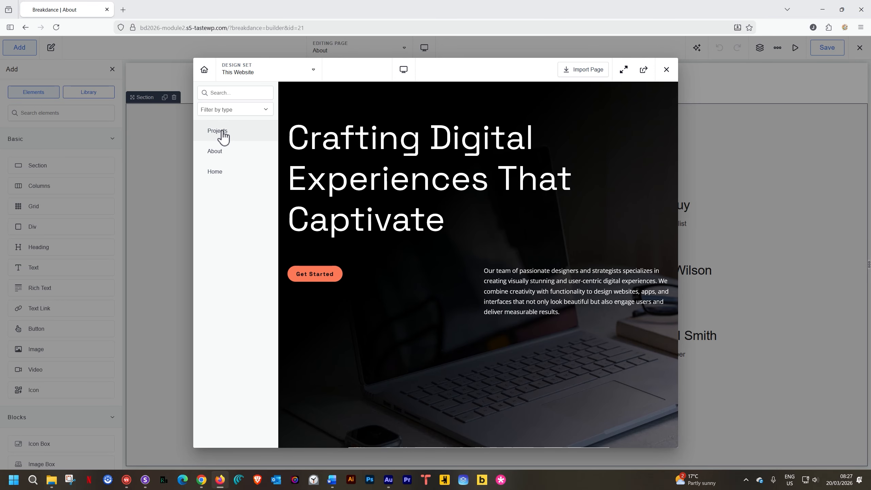
left_click(221, 171)
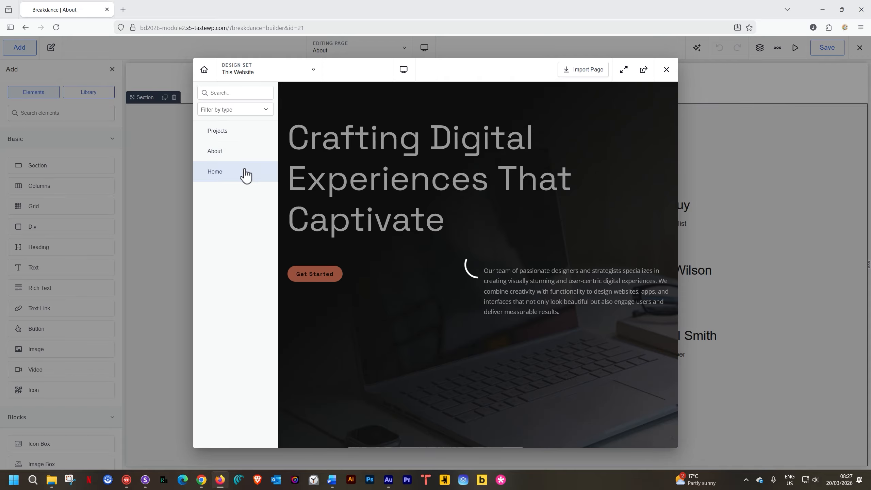
scroll(495, 249, "down", 15)
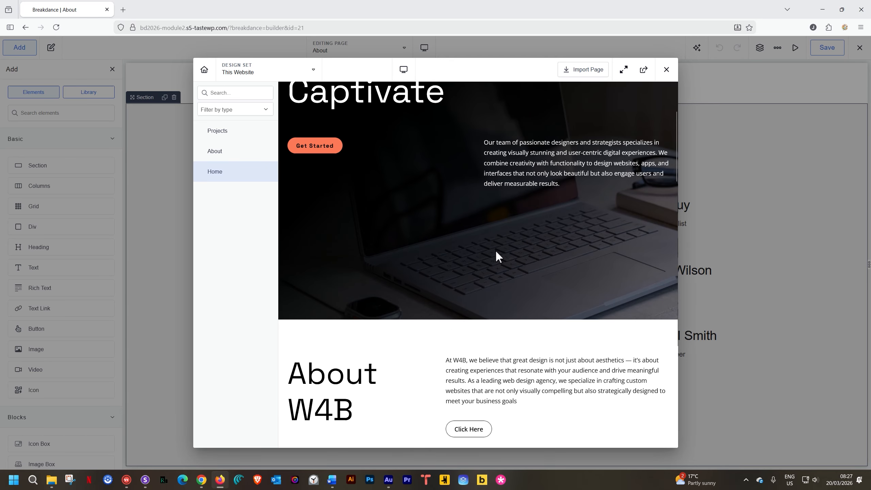
scroll(496, 251, "down", 20)
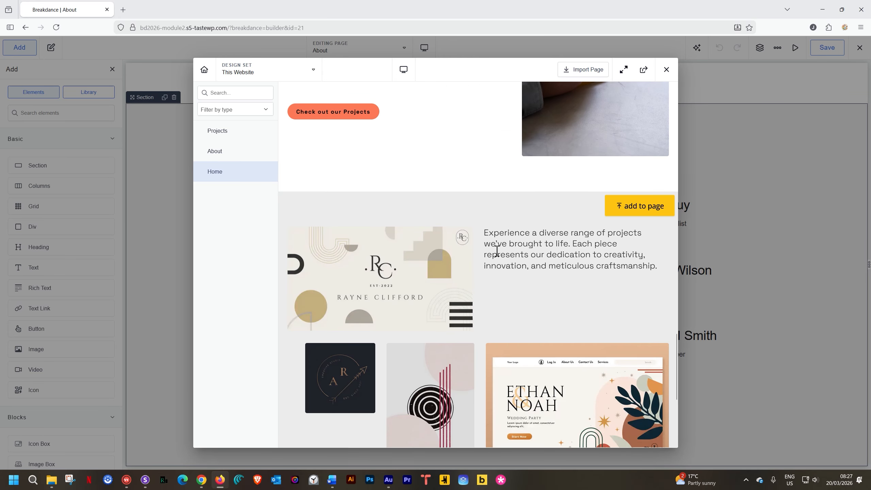
scroll(496, 252, "down", 6)
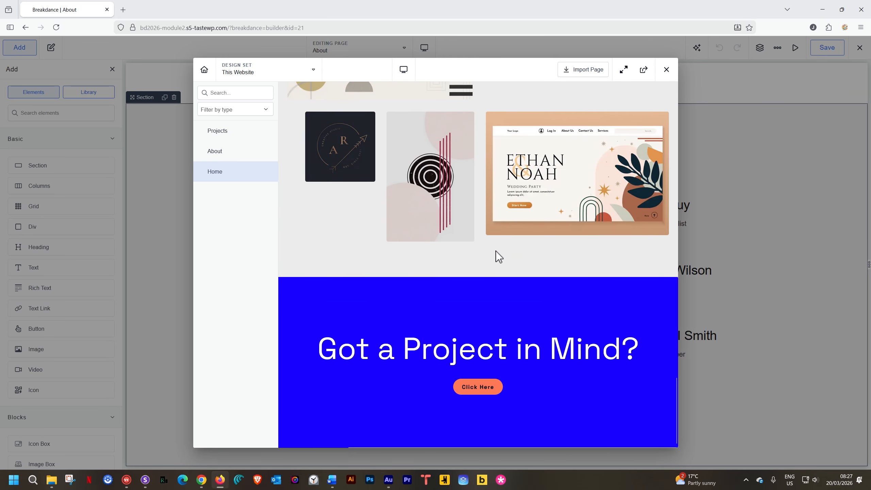
mouse_move(630, 317)
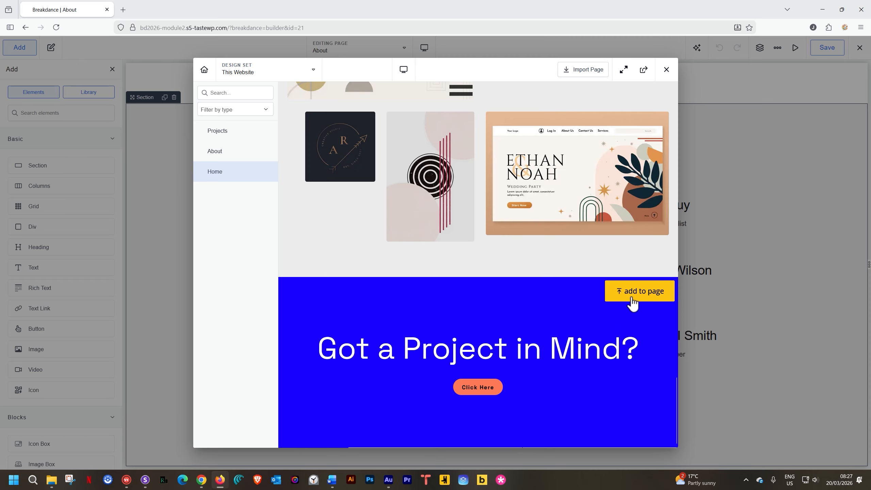
left_click(633, 301)
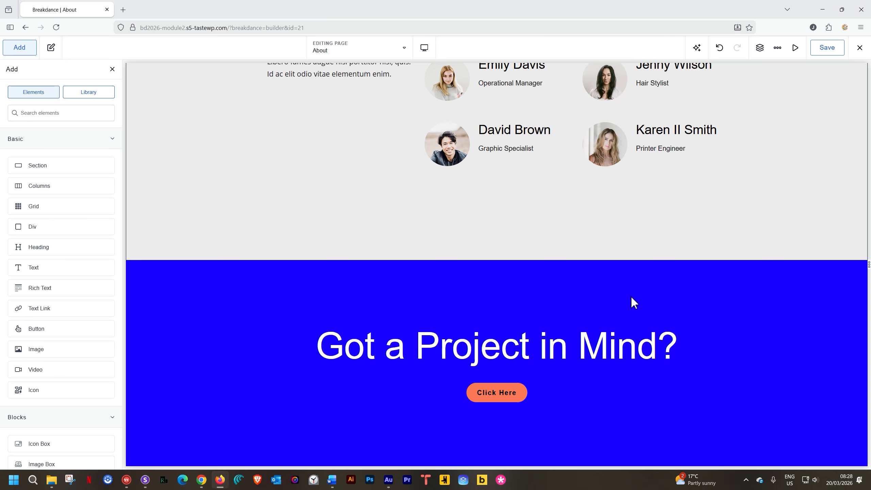
Replace the heading text of the added call-to-action section with "We're Hiring".
triple_click(495, 354)
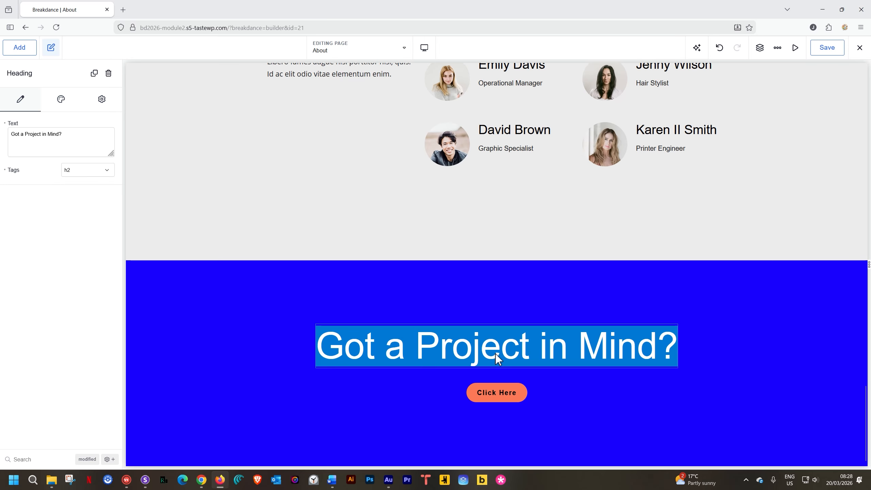
type("We're Higi")
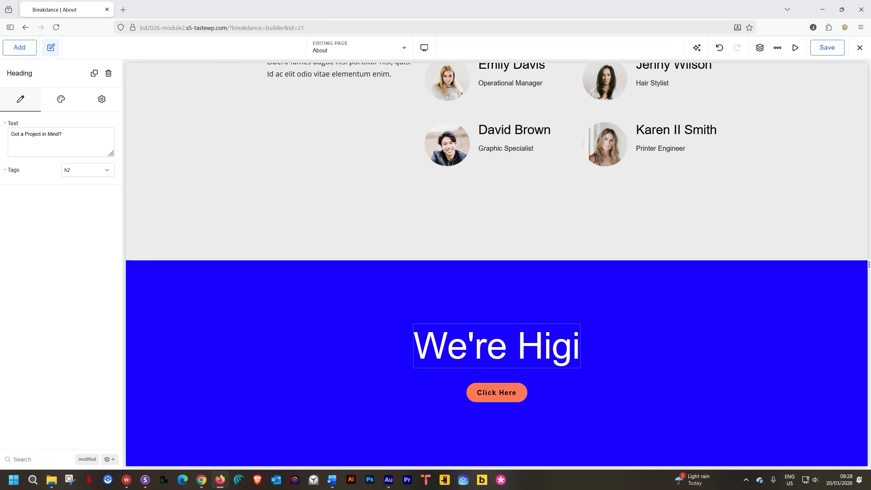
key("BackSpace")
key("BackSpace")
type("ring")
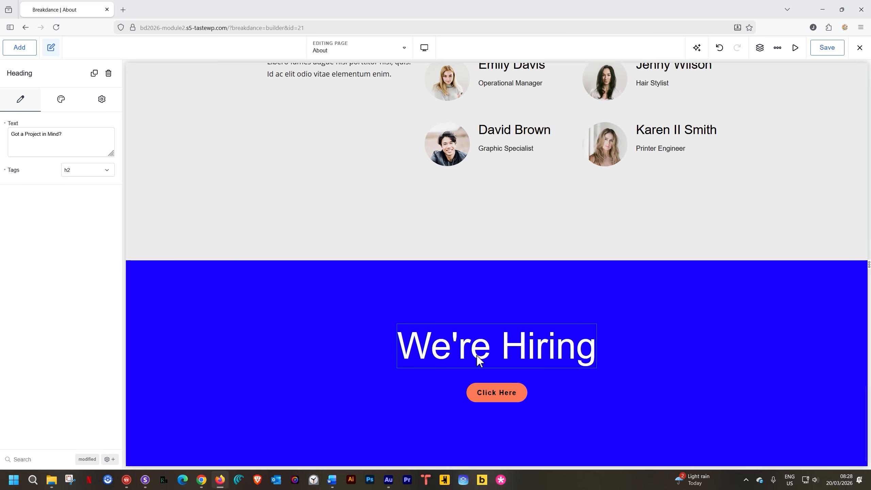
Set the hiring section's background colour to the coral orange swatch from the saved palette.
left_click(256, 304)
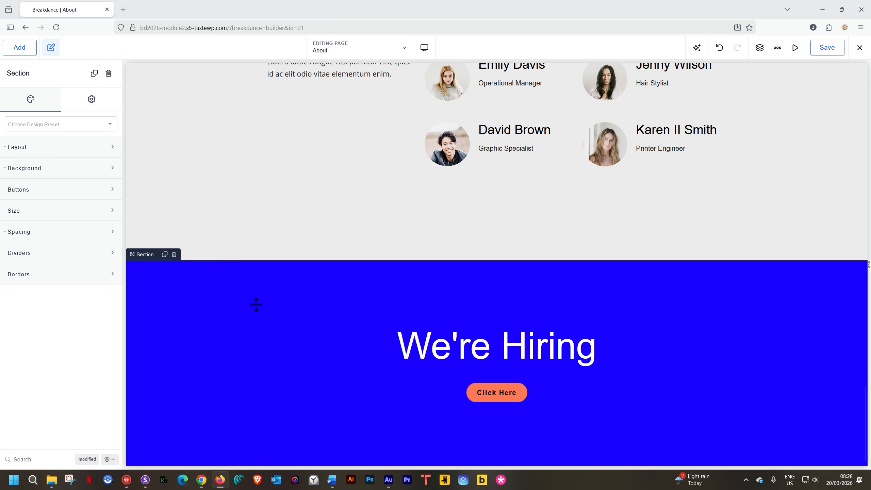
left_click(19, 169)
left_click(110, 198)
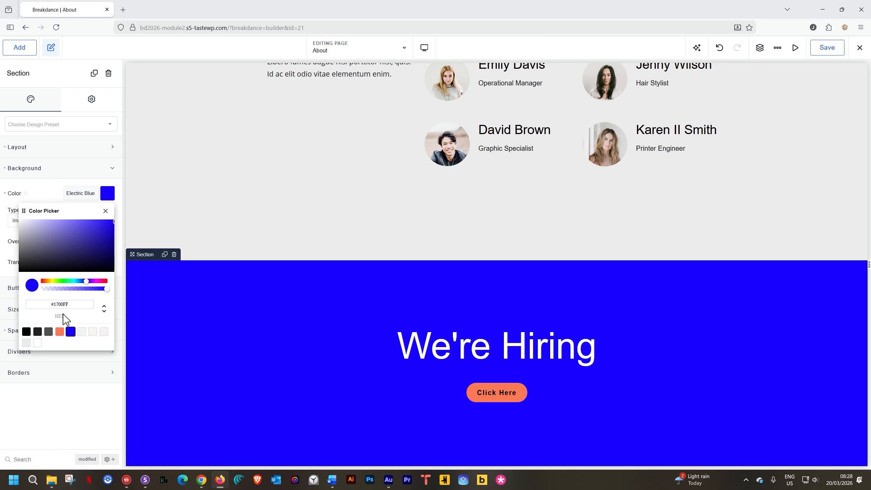
left_click(59, 331)
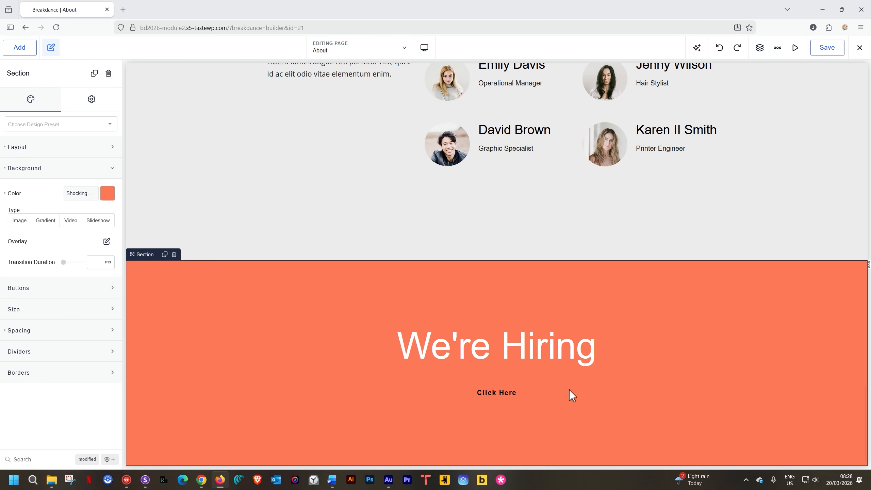
Give the hiring section's button the Secondary style and change its label to "Apply Here".
left_click(496, 395)
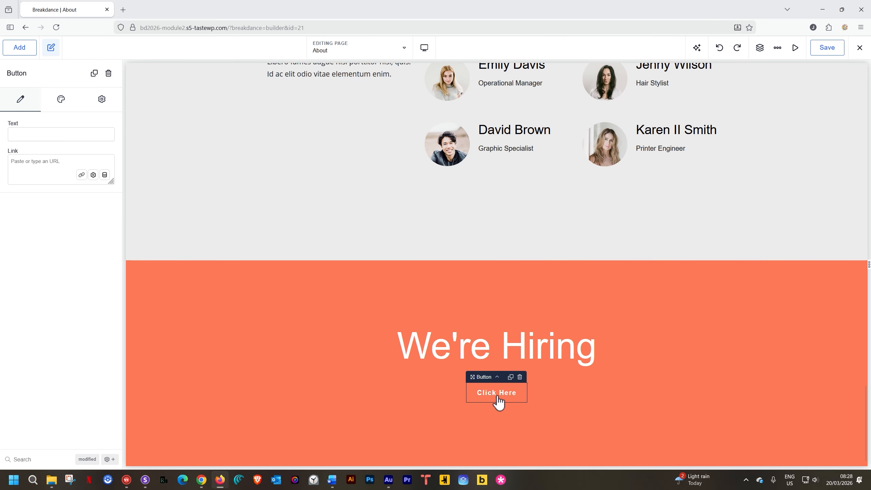
left_click(66, 103)
left_click(42, 149)
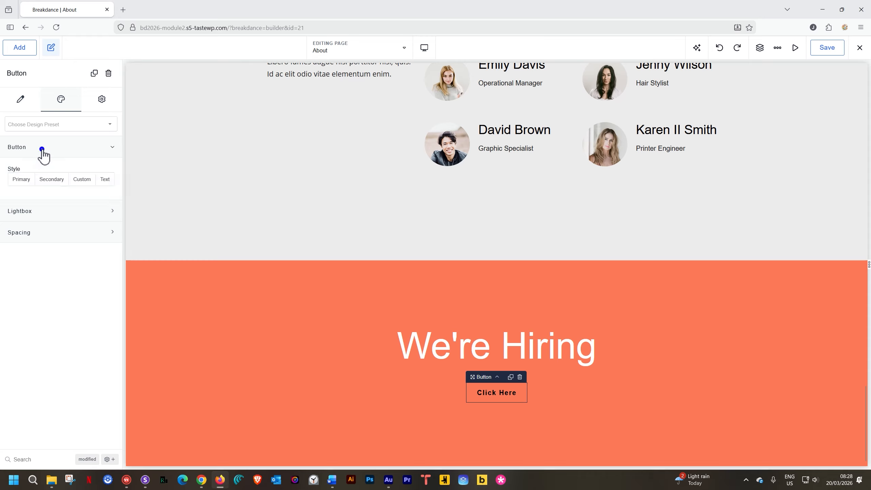
left_click(48, 180)
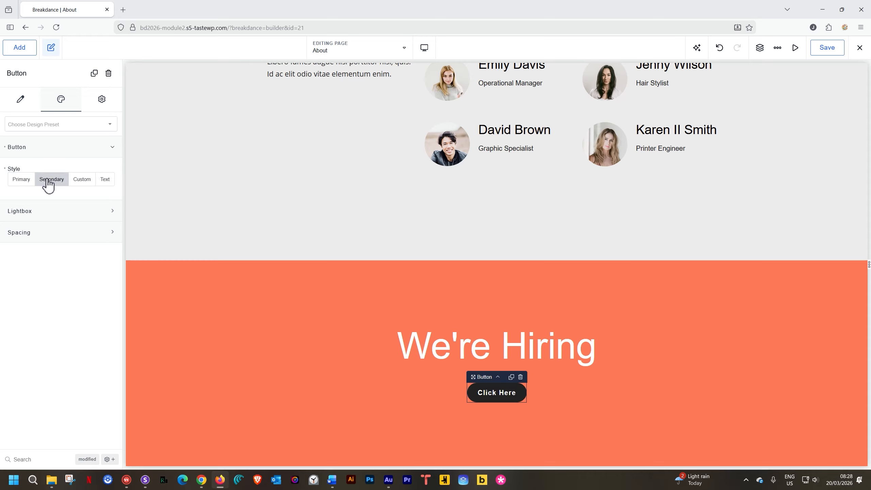
double_click(482, 392)
type("Apply Here")
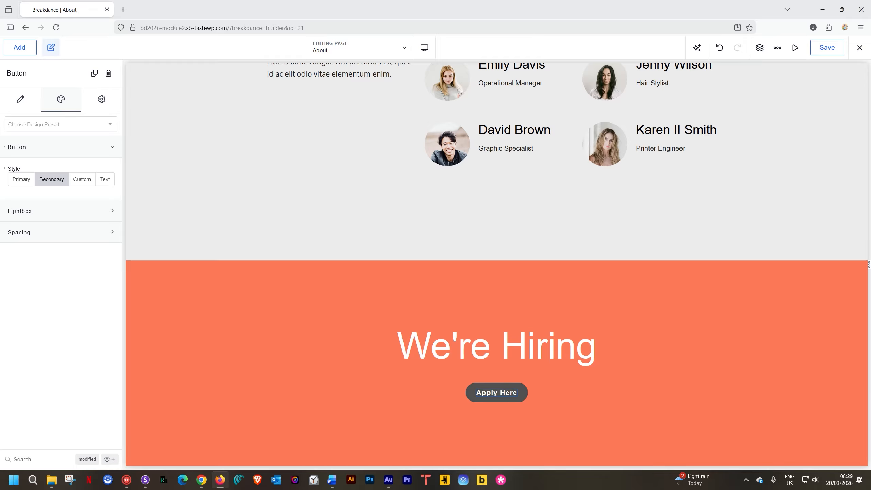
left_click(698, 352)
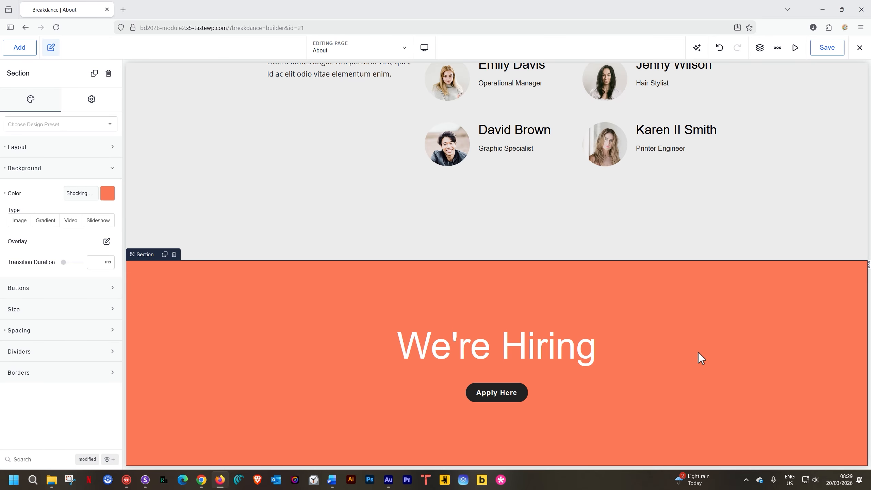
Switch to Sizzy and examine the whole About page, including the hiring section, on the Galaxy S20, iPhone 14 Pro Max and iPad Pro previews.
left_click(144, 480)
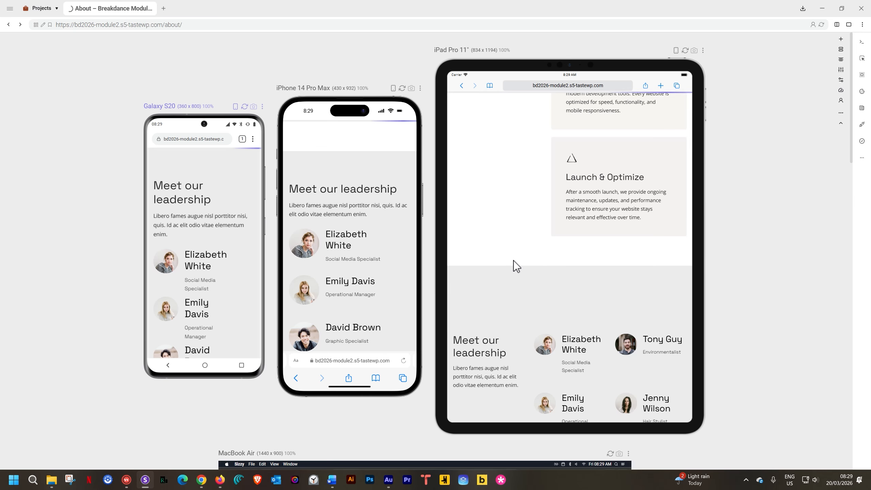
scroll(612, 235, "up", 5)
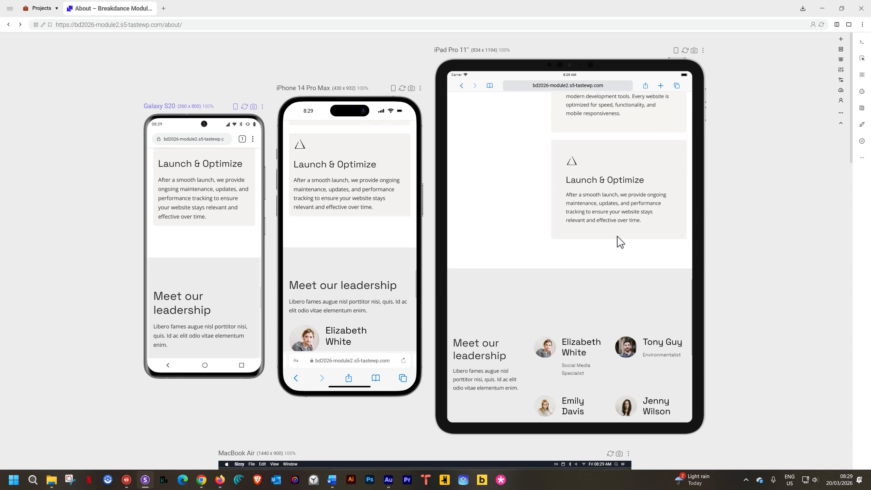
scroll(617, 237, "up", 5)
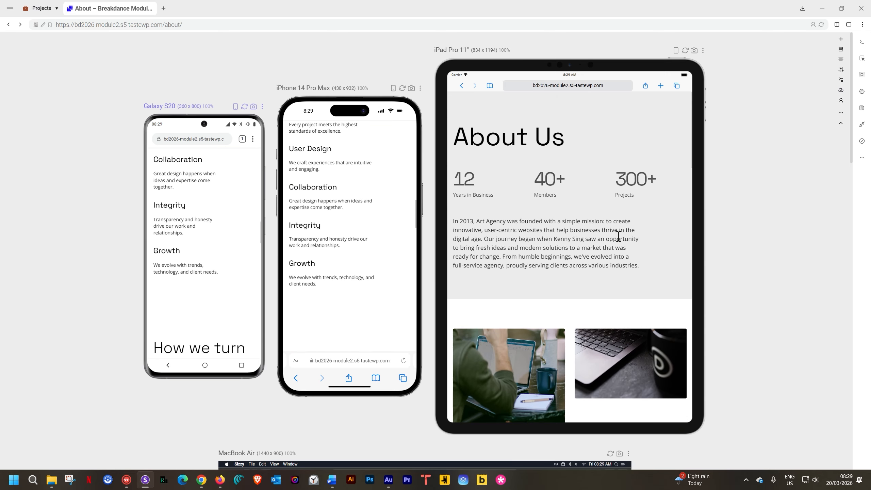
scroll(613, 195, "up", 10)
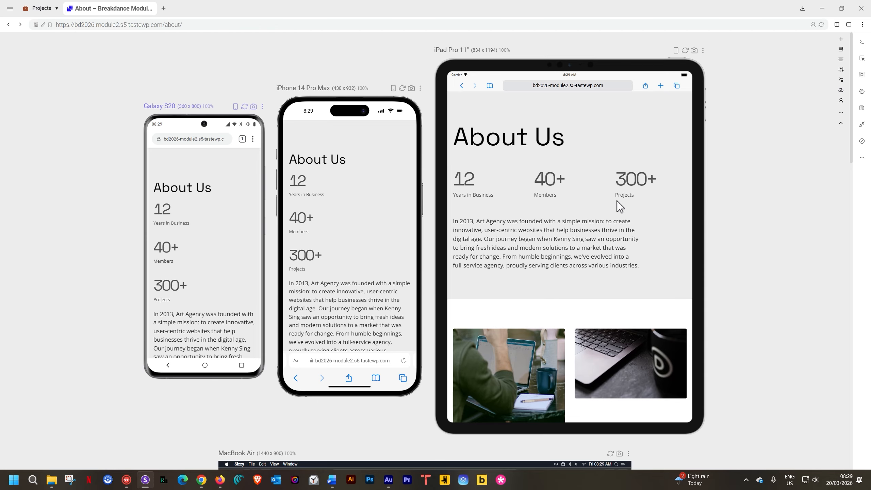
scroll(618, 199, "down", 6)
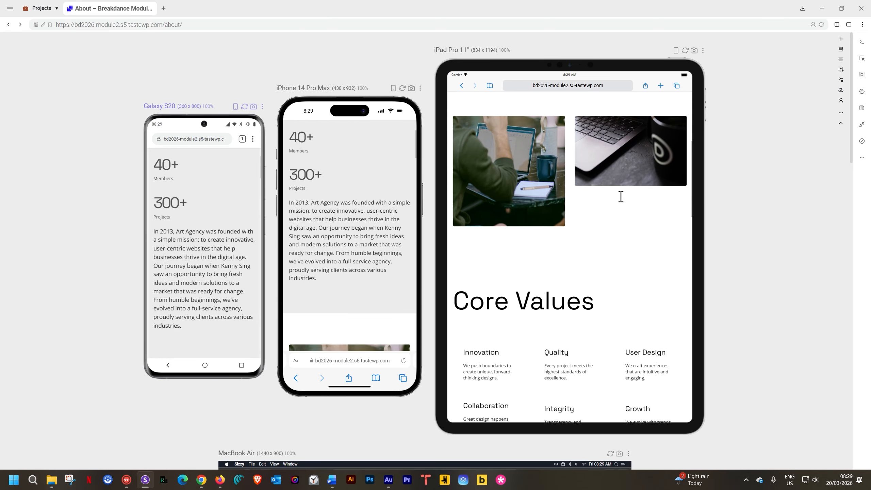
scroll(619, 196, "down", 3)
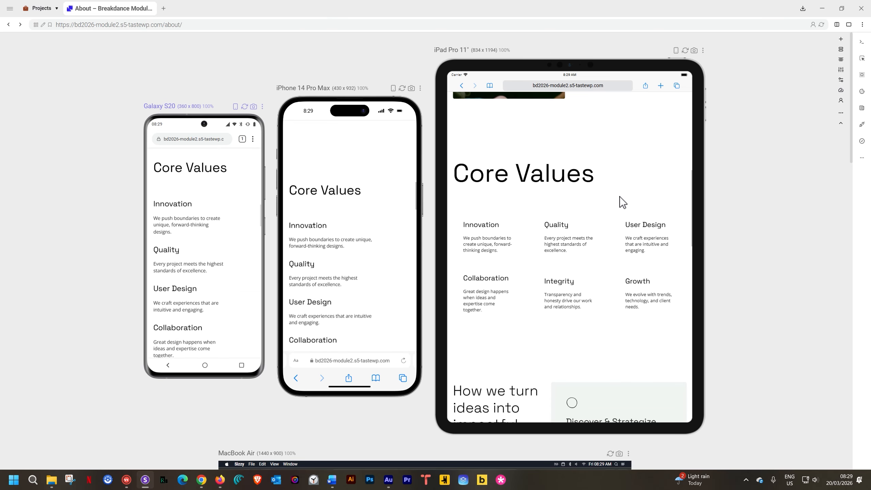
scroll(619, 196, "down", 5)
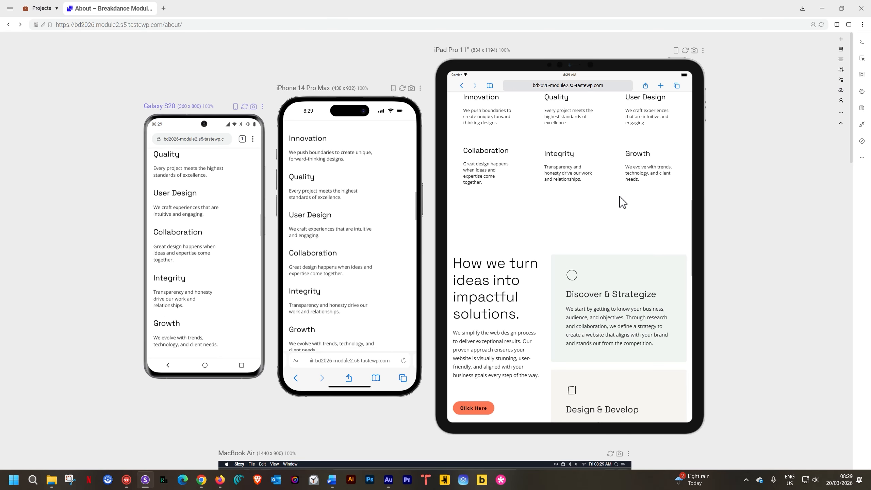
scroll(619, 196, "down", 3)
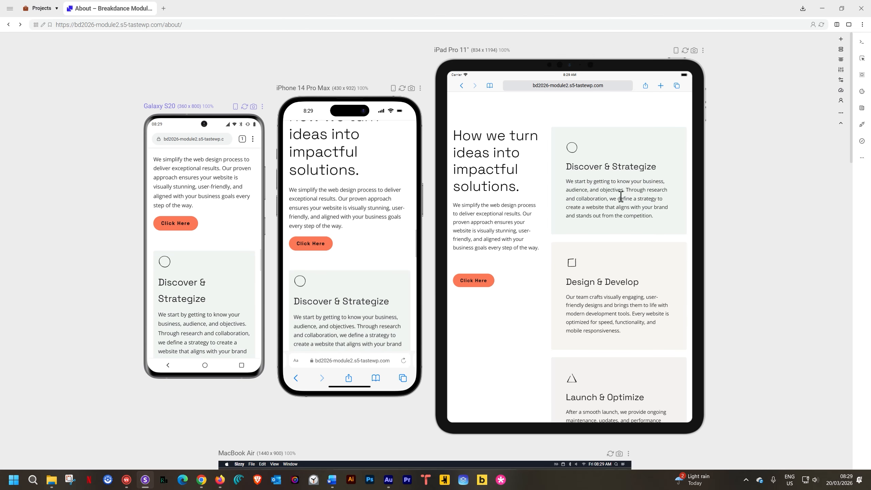
scroll(620, 196, "down", 4)
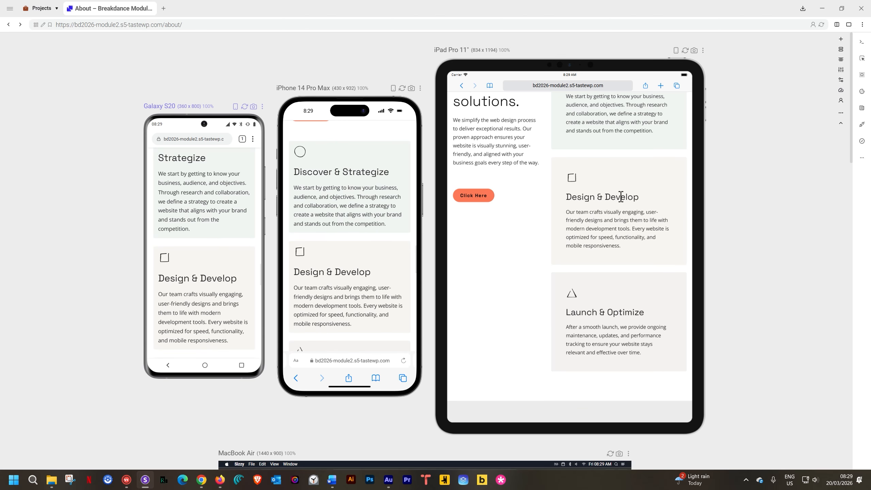
scroll(620, 196, "down", 5)
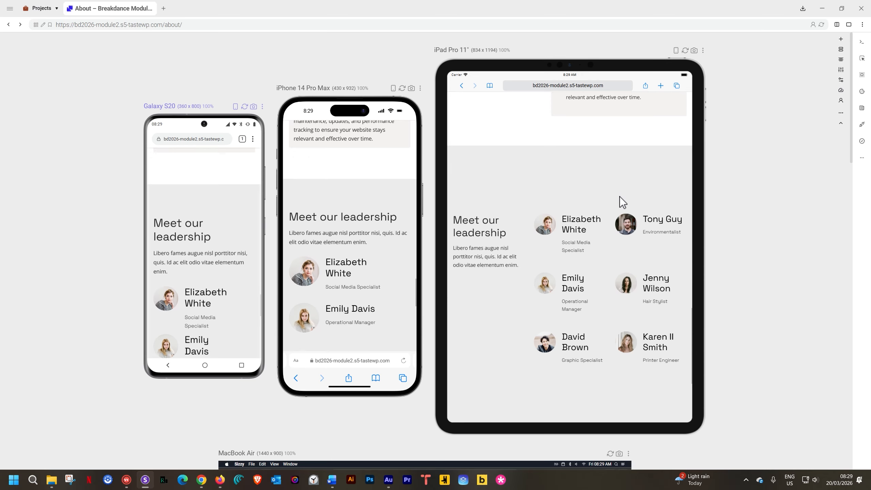
scroll(619, 197, "down", 8)
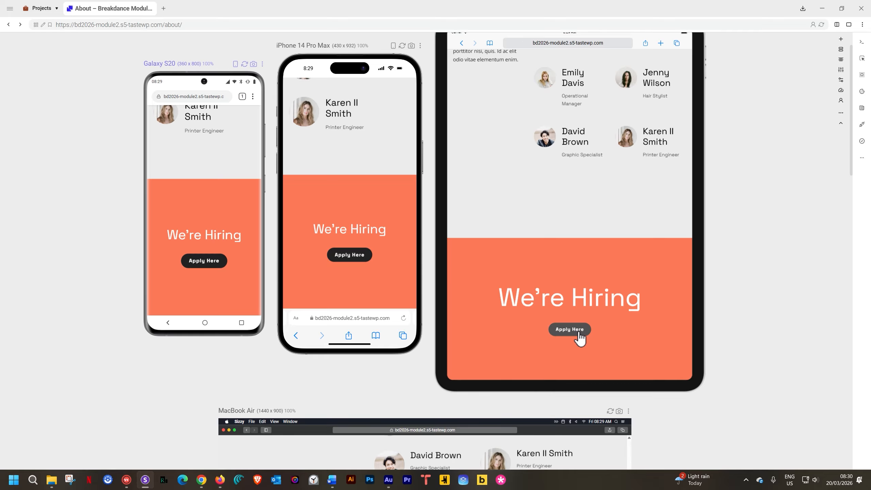
scroll(582, 310, "up", 10)
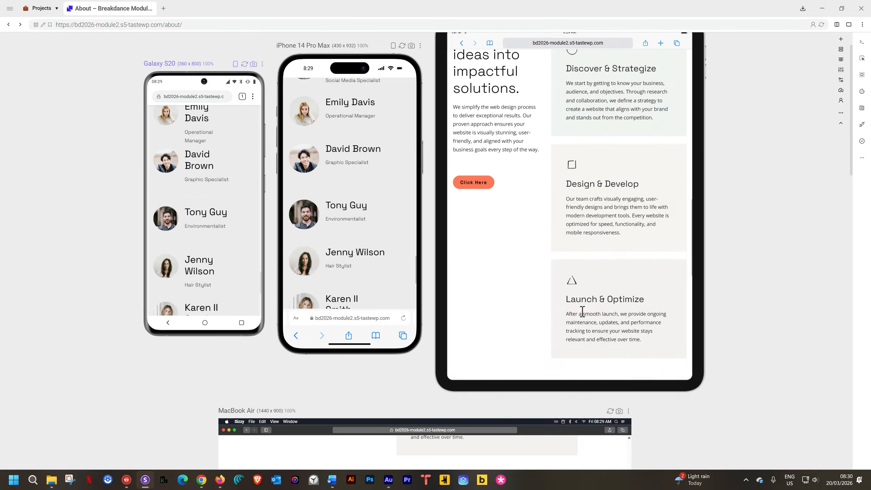
scroll(581, 312, "up", 15)
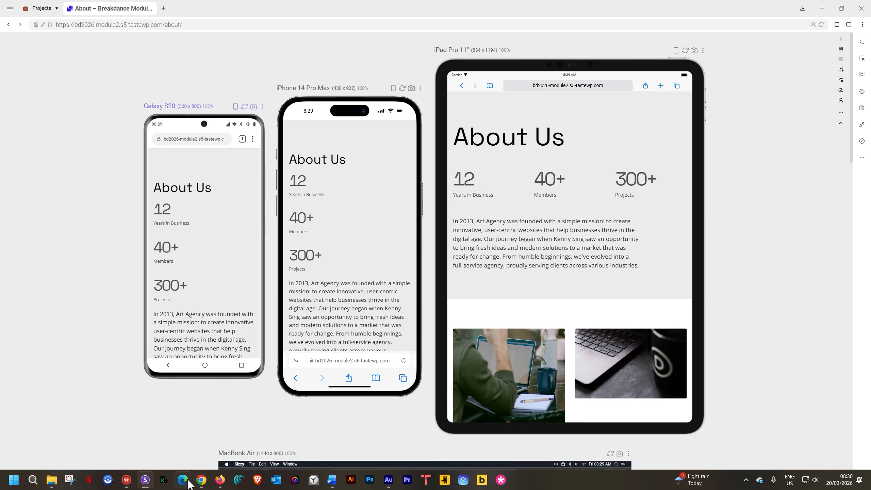
Switch to Chrome and look at the header and About Us section of the demo site's About page in the Breakdance builder.
left_click(206, 481)
scroll(352, 331, "up", 15)
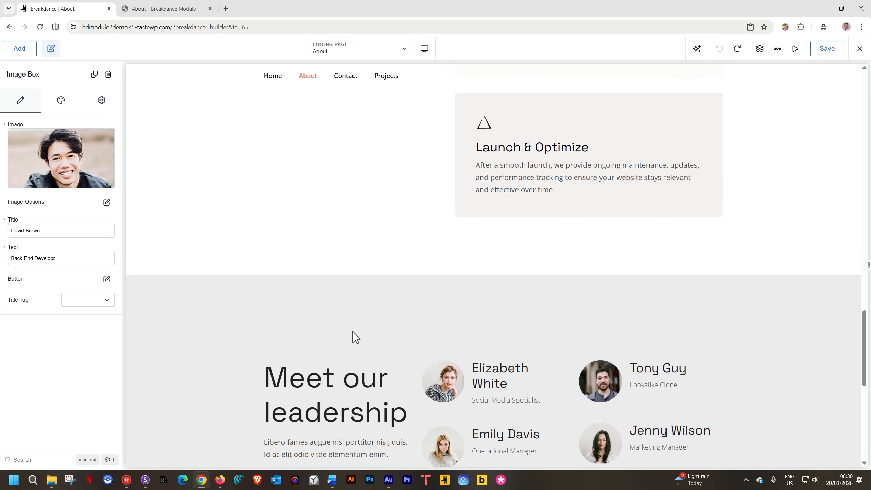
scroll(352, 331, "up", 3)
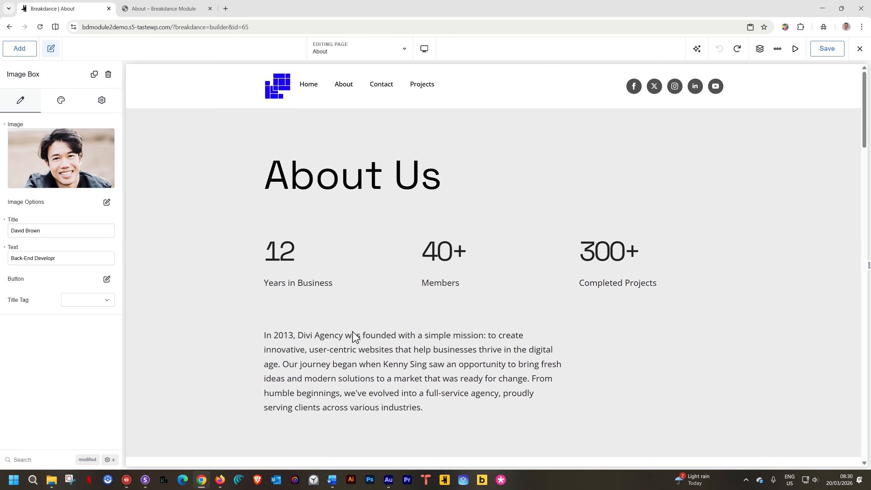